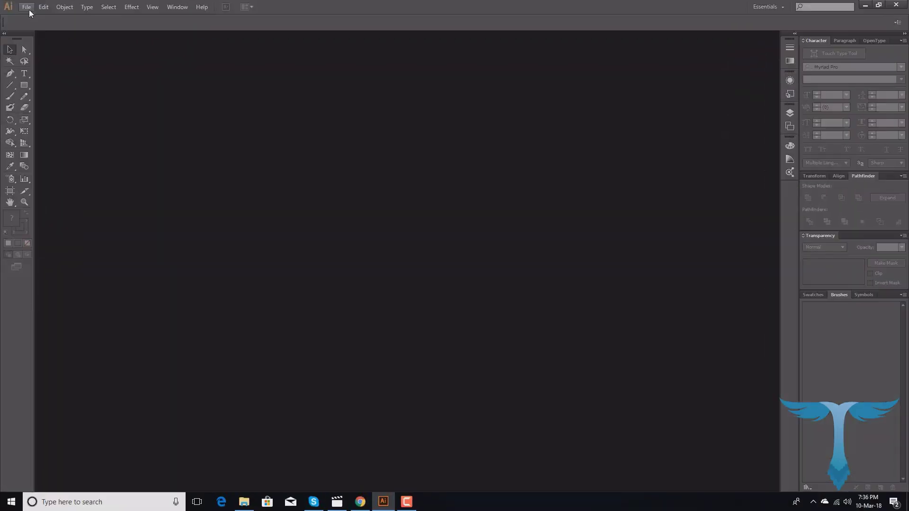
# Start a new document named "business card" with 2 artboards and inches as the units
pyautogui.click(29, 9)
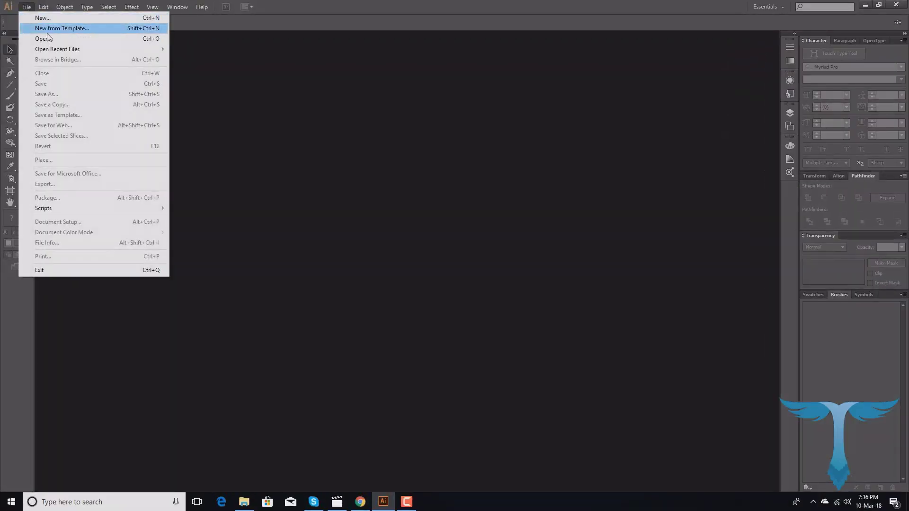
pyautogui.click(43, 19)
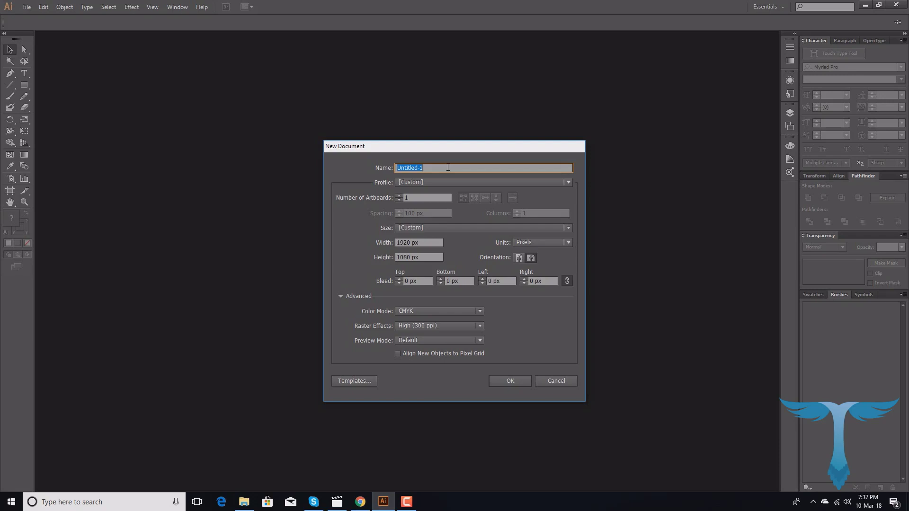
pyautogui.press('BackSpace')
pyautogui.write('business card')
pyautogui.click(398, 196)
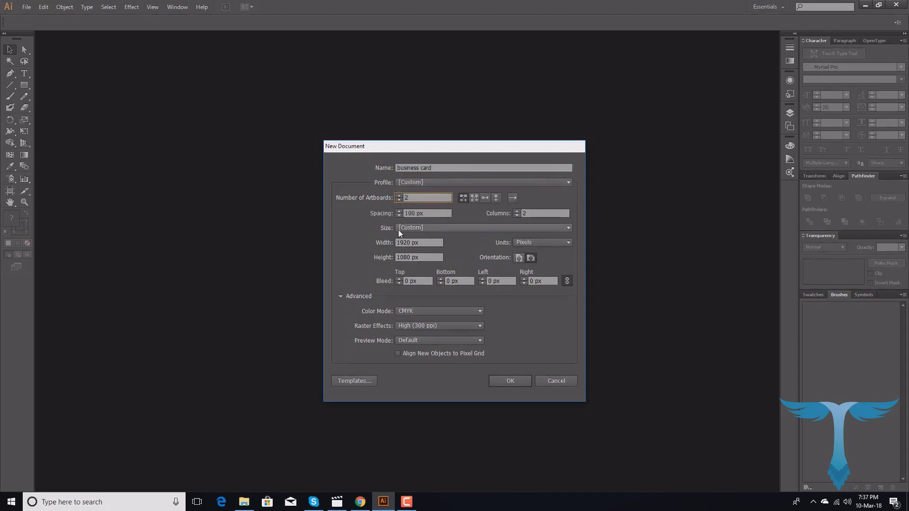
pyautogui.click(562, 243)
pyautogui.click(546, 274)
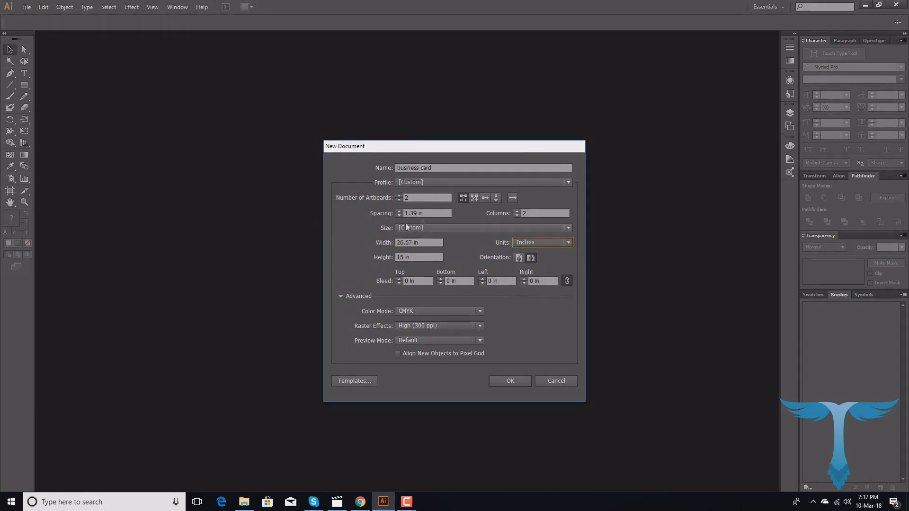
# Set artboard spacing to 1 in, width 2 in, height 3.5 in and bleed 0.125 in, and create the document
pyautogui.click(433, 216)
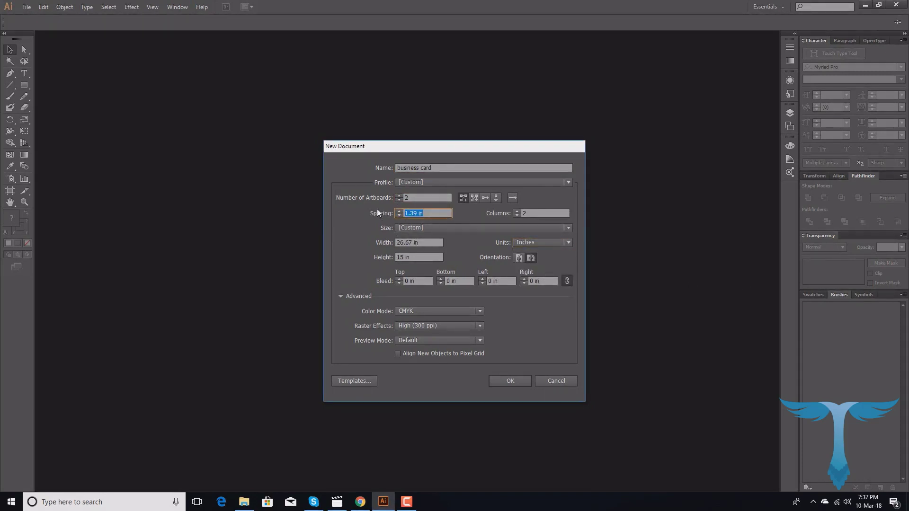
pyautogui.write('1')
pyautogui.press('Tab')
pyautogui.write('2')
pyautogui.press('Tab')
pyautogui.write('3.5')
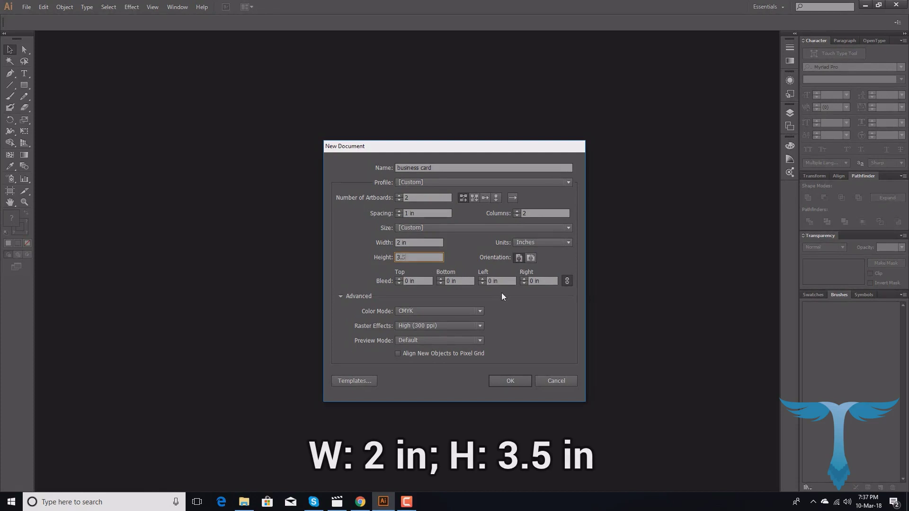
pyautogui.click(400, 281)
pyautogui.write('0.125')
pyautogui.click(506, 381)
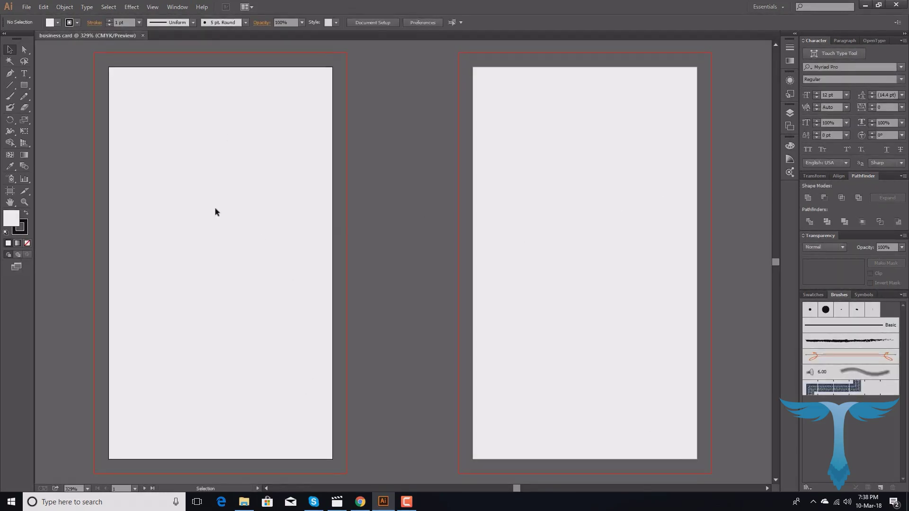
# Draw a 2 × 3.5 in rectangle covering the first artboard and offset its path by -.125 in
pyautogui.press('m')
pyautogui.moveTo(108, 68); pyautogui.dragTo(333, 459)
pyautogui.click(65, 7)
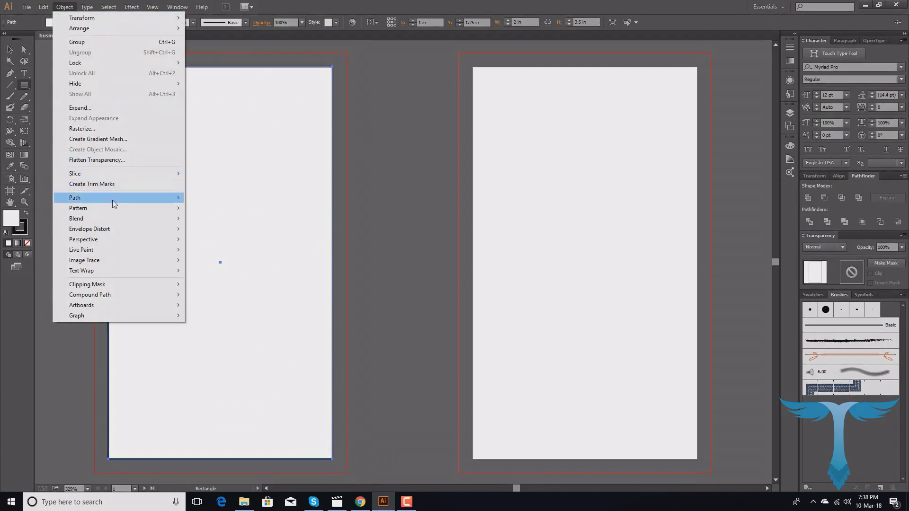
pyautogui.moveTo(112, 198)
pyautogui.click(214, 234)
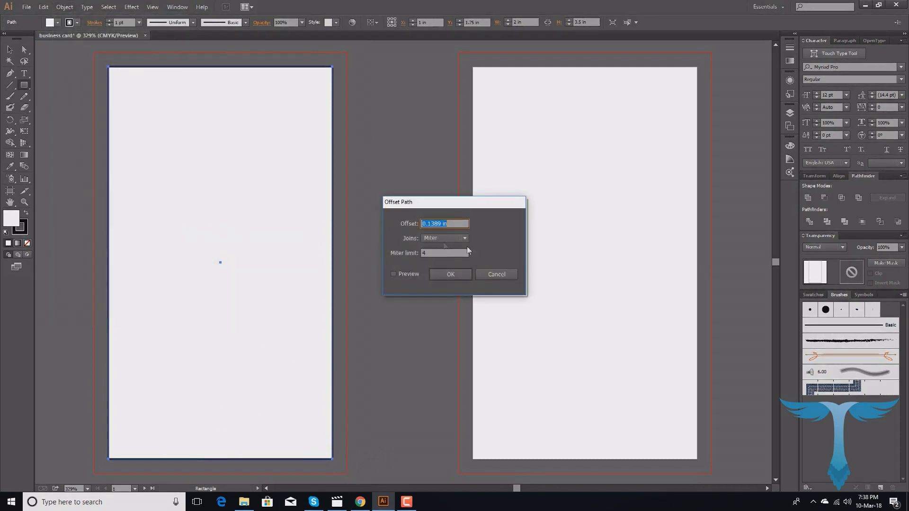
pyautogui.press('BackSpace')
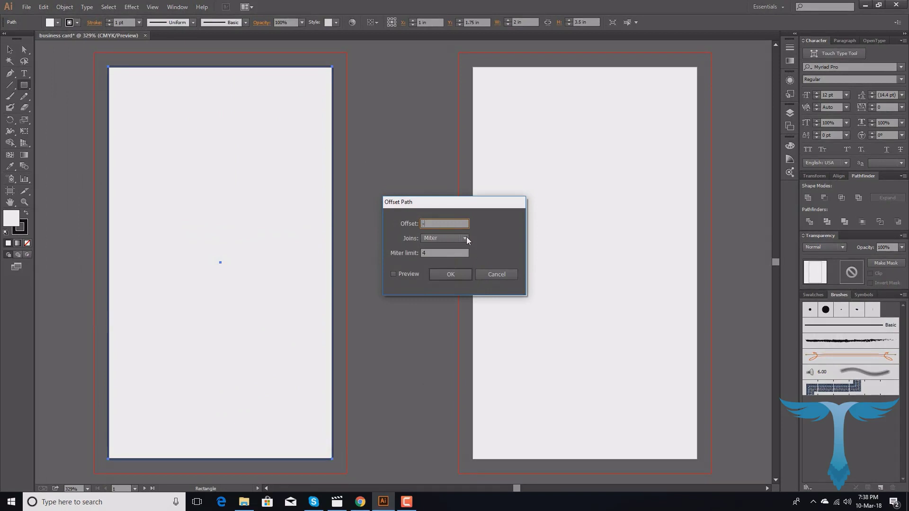
pyautogui.write('-.125')
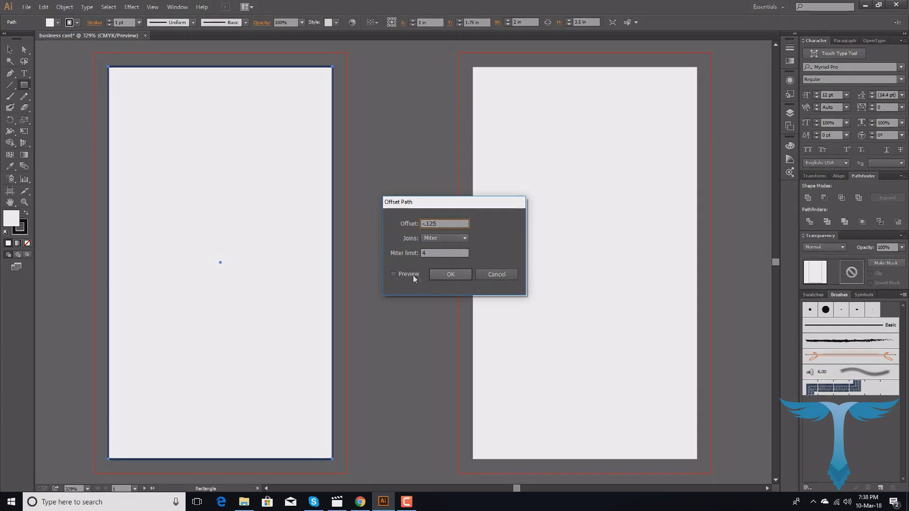
pyautogui.click(394, 276)
pyautogui.click(470, 274)
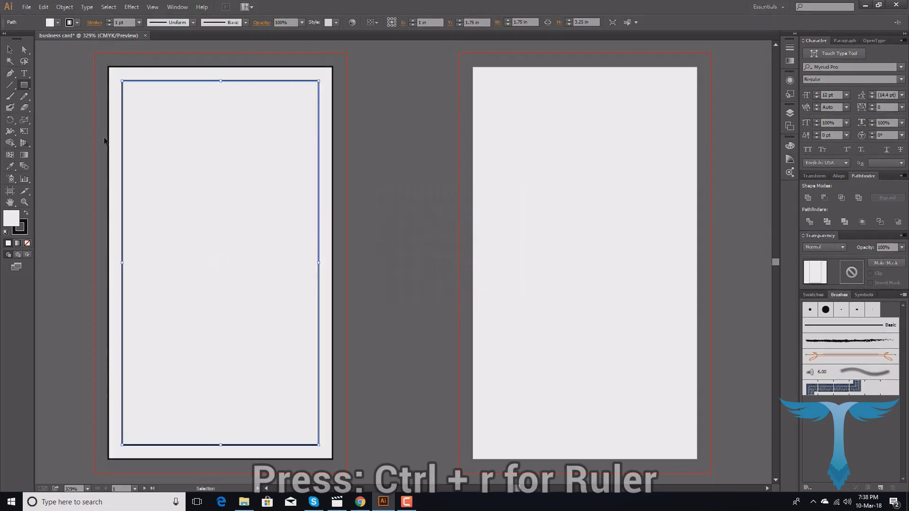
# Show the rulers and place guides along all four edges of the inner offset rectangle
pyautogui.hotkey('ctrl', 'r')
pyautogui.moveTo(39, 251); pyautogui.dragTo(123, 252)
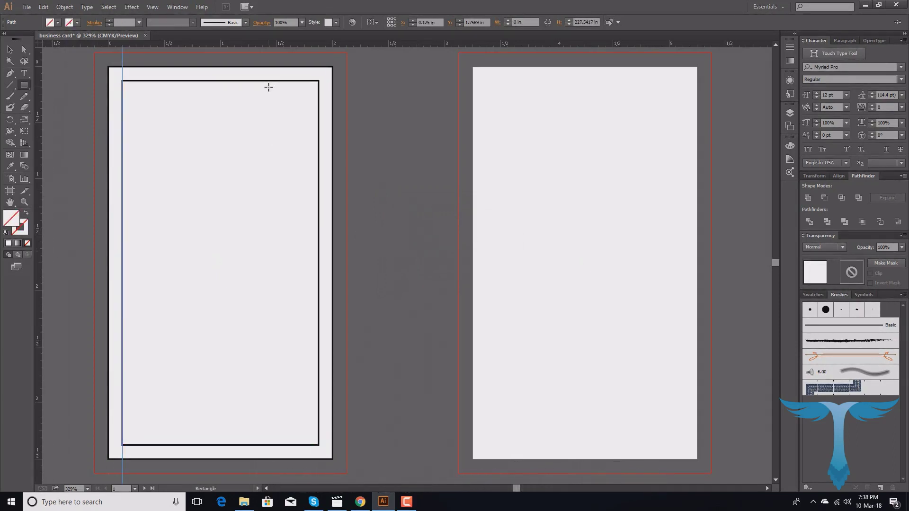
pyautogui.moveTo(289, 46); pyautogui.dragTo(290, 81)
pyautogui.moveTo(42, 362); pyautogui.dragTo(319, 357)
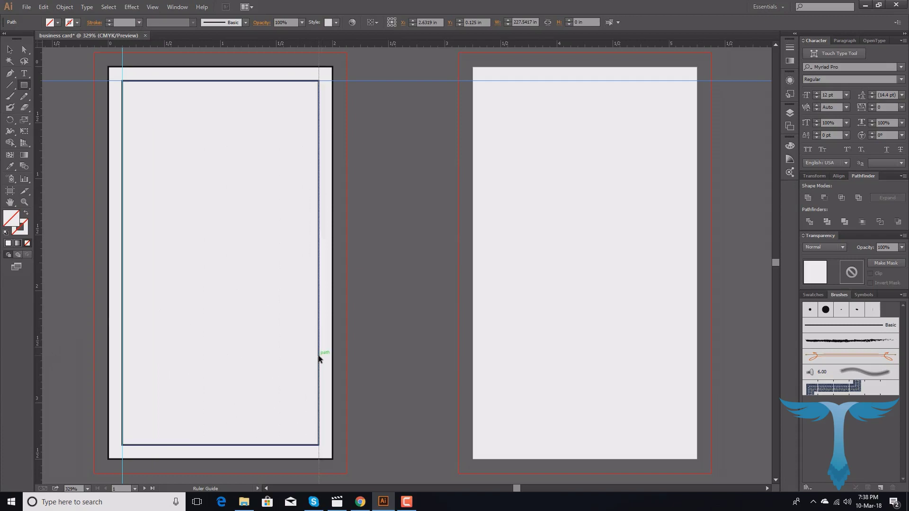
pyautogui.moveTo(313, 237); pyautogui.dragTo(293, 446)
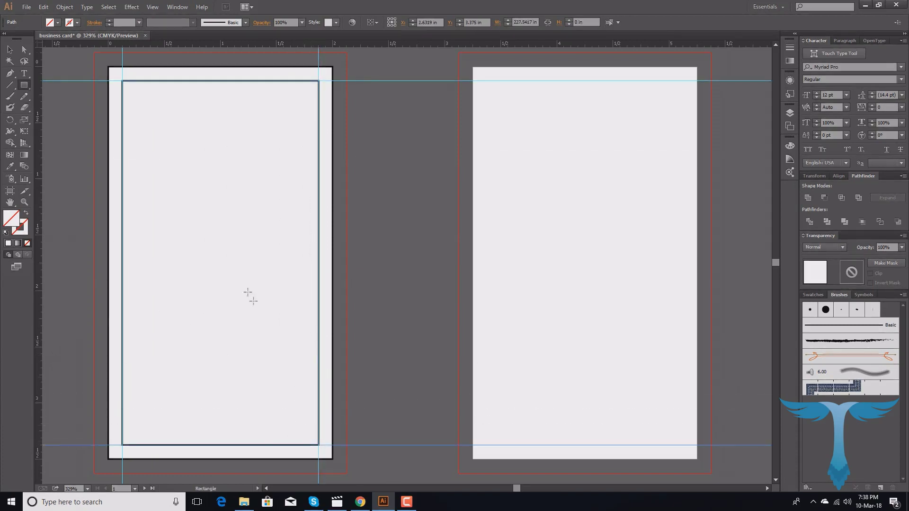
# Place a horizontal and a vertical guide through the centre of the first artboard
pyautogui.click(254, 301)
pyautogui.moveTo(350, 45); pyautogui.dragTo(386, 264)
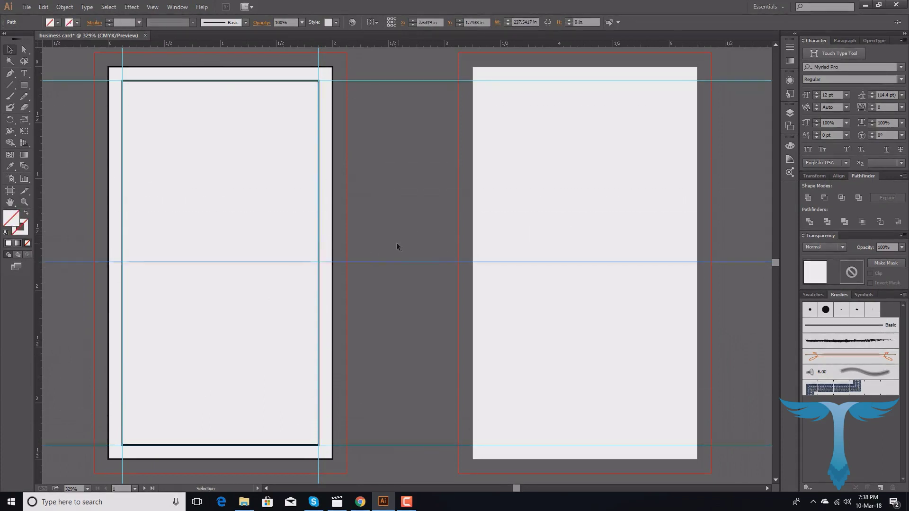
pyautogui.moveTo(38, 327); pyautogui.dragTo(220, 353)
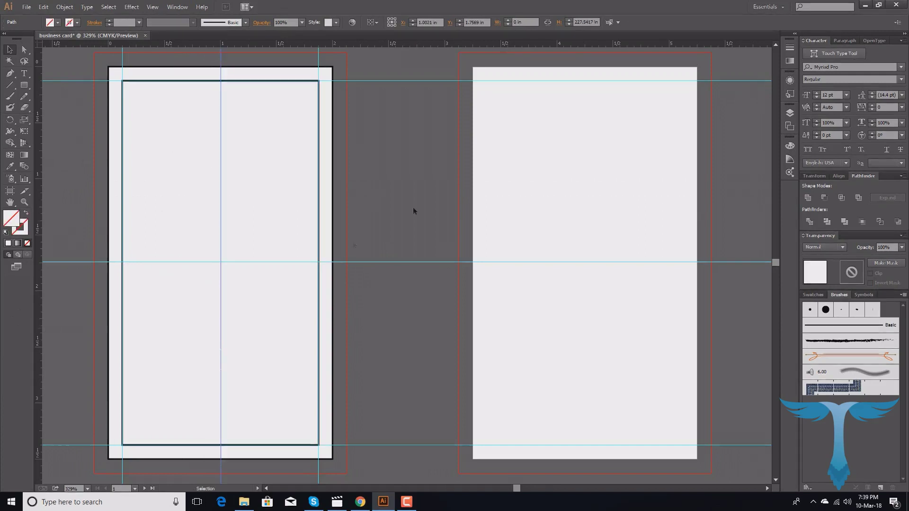
# Delete the inner offset rectangle and enlarge the outer rectangle to the first artboard's bleed edges, 2.25 × 3.75 in
pyautogui.click(284, 183)
pyautogui.moveTo(112, 69); pyautogui.dragTo(95, 124)
pyautogui.scroll(-3, 327, 237)
pyautogui.moveTo(332, 426); pyautogui.dragTo(346, 440)
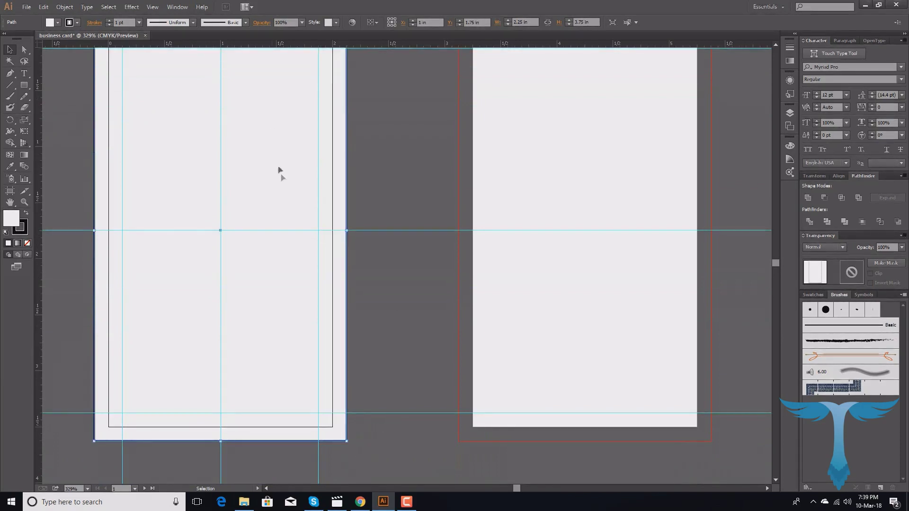
# Remove the stroke from the enlarged background rectangle
pyautogui.scroll(2, 279, 175)
pyautogui.click(58, 23)
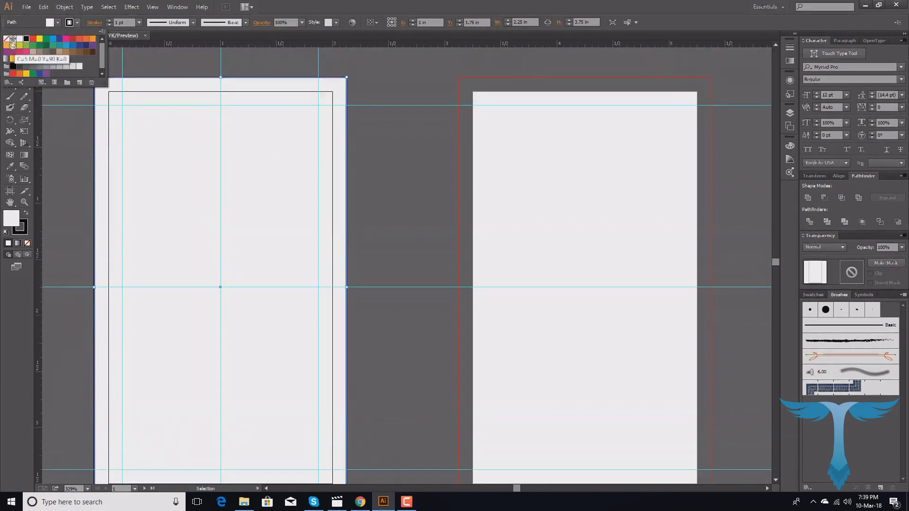
pyautogui.click(7, 39)
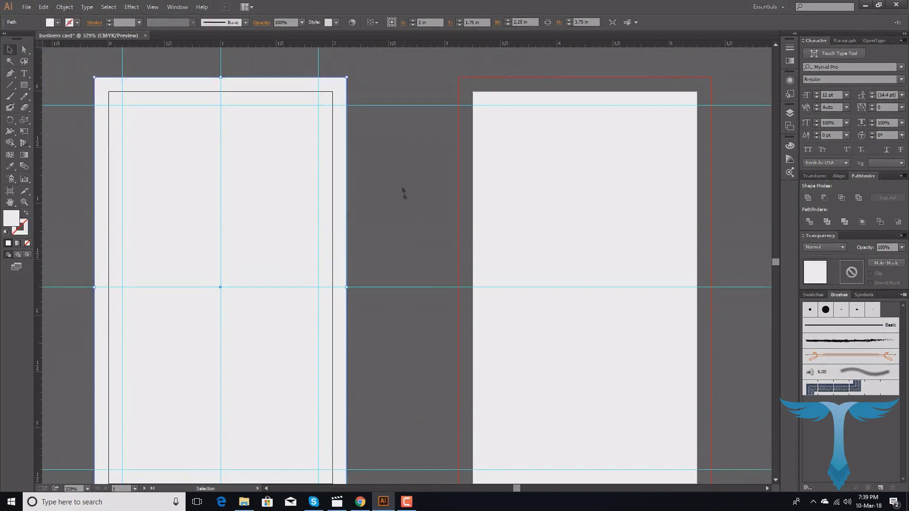
# Duplicate the background rectangle together with the guides onto the second artboard, aligned to its bleed edges
pyautogui.scroll(1, 401, 182)
pyautogui.scroll(-2, 401, 175)
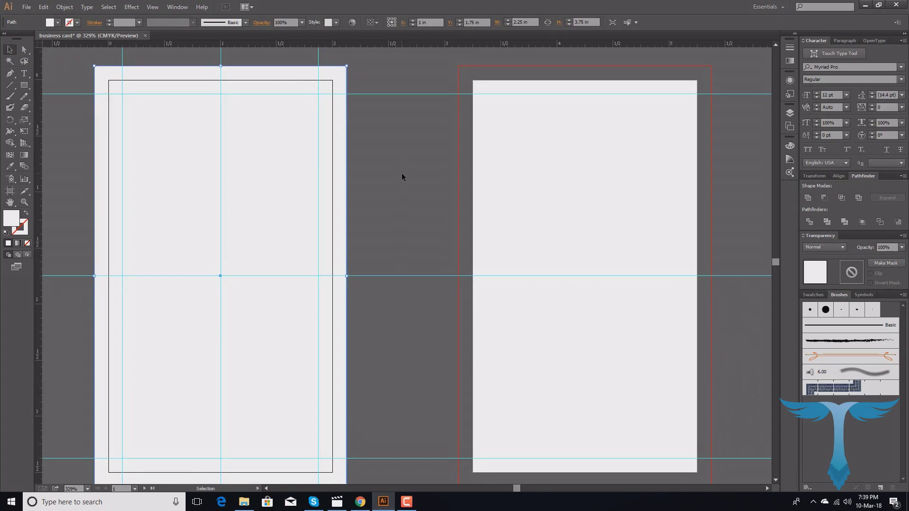
pyautogui.press('a')
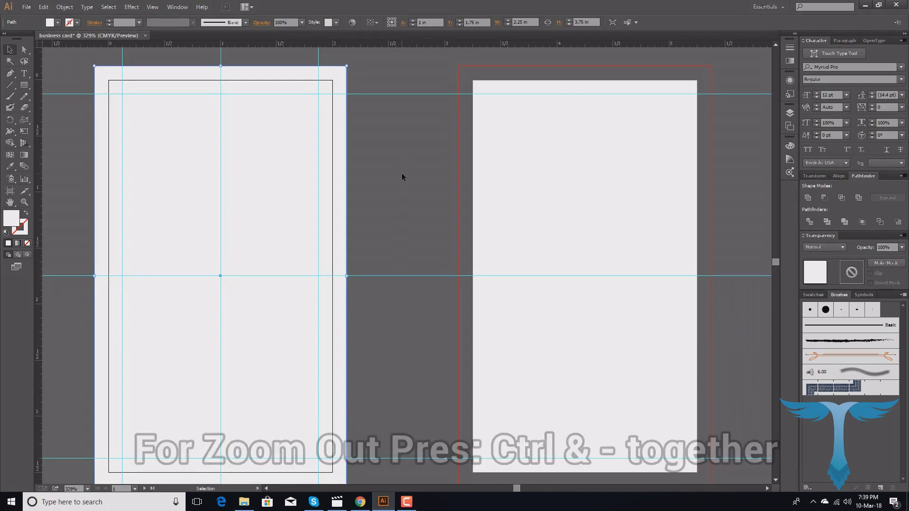
pyautogui.hotkey('ctrl', '-')
pyautogui.hotkey('ctrl', '-')
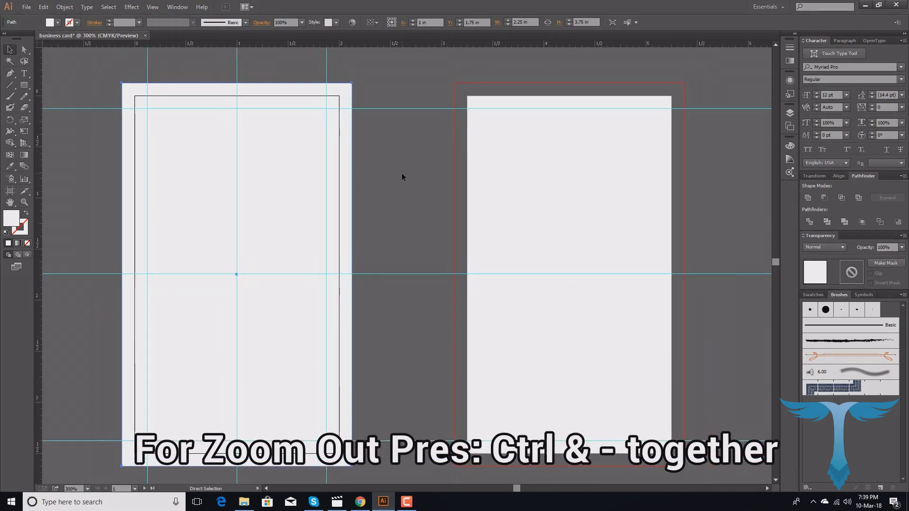
pyautogui.moveTo(169, 115); pyautogui.dragTo(407, 424)
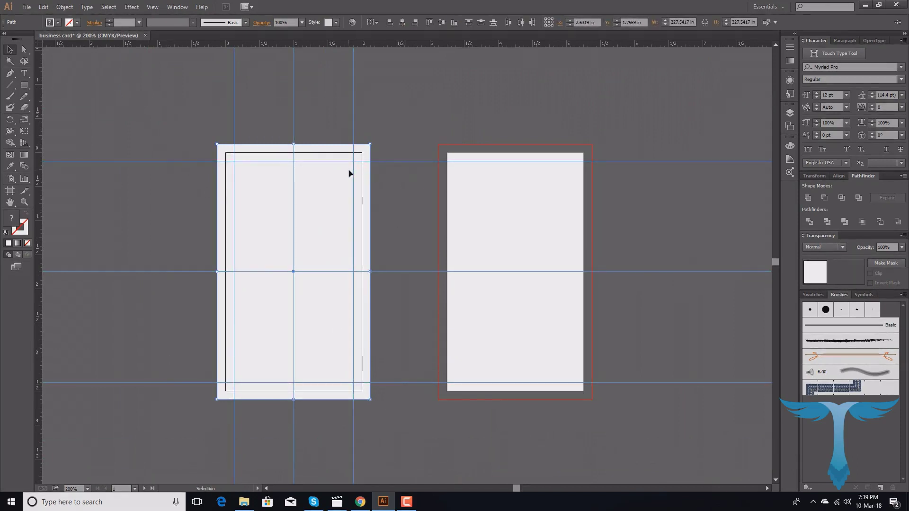
pyautogui.moveTo(345, 179); pyautogui.dragTo(564, 201)
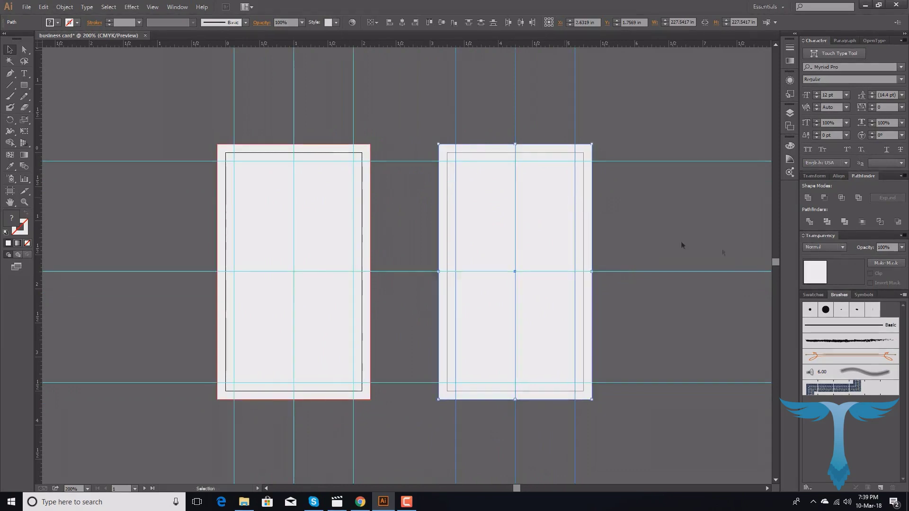
pyautogui.click(688, 223)
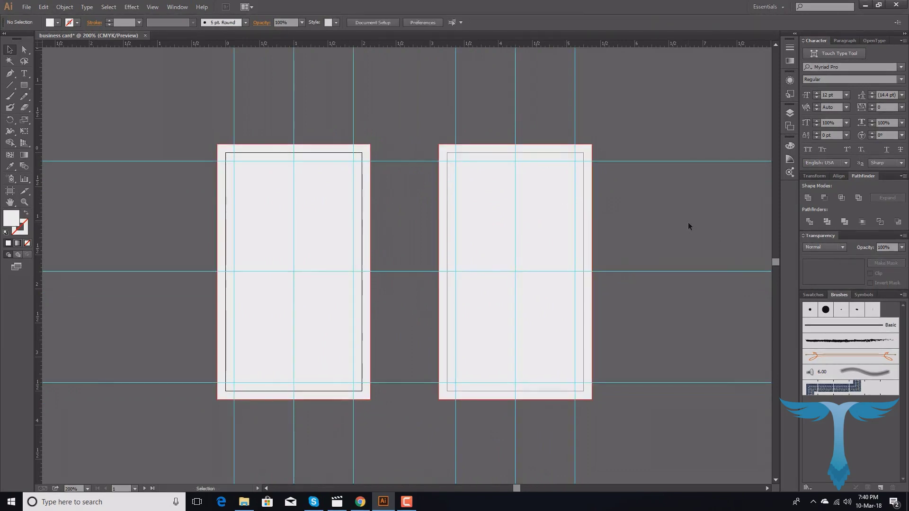